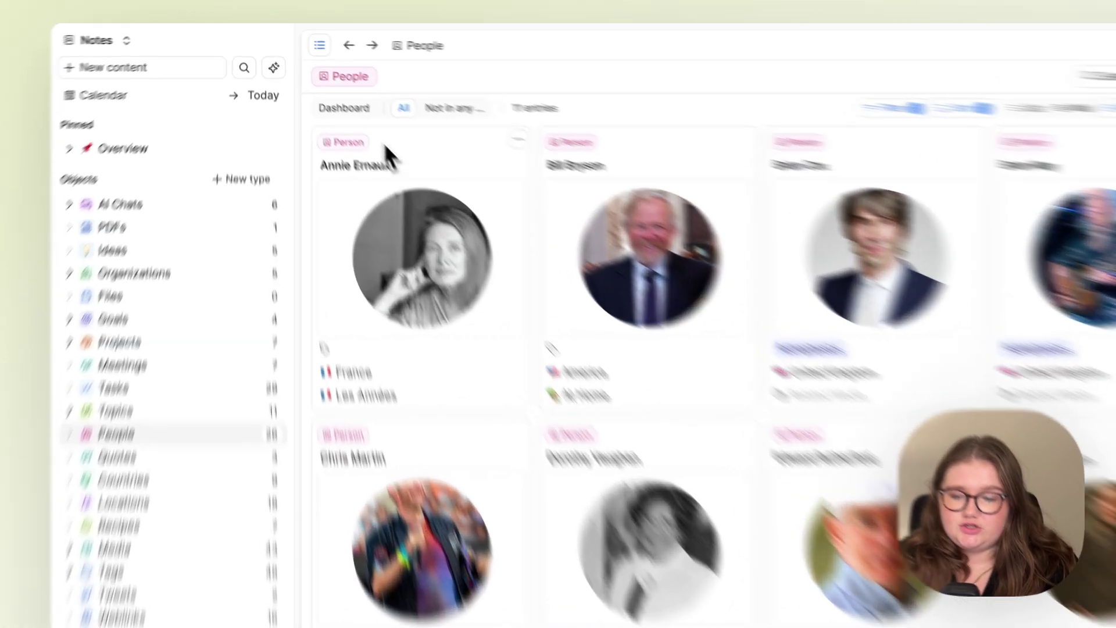
- Create a collection named Scientists for the People type and give it a test tube emoji icon
left_click(351, 111)
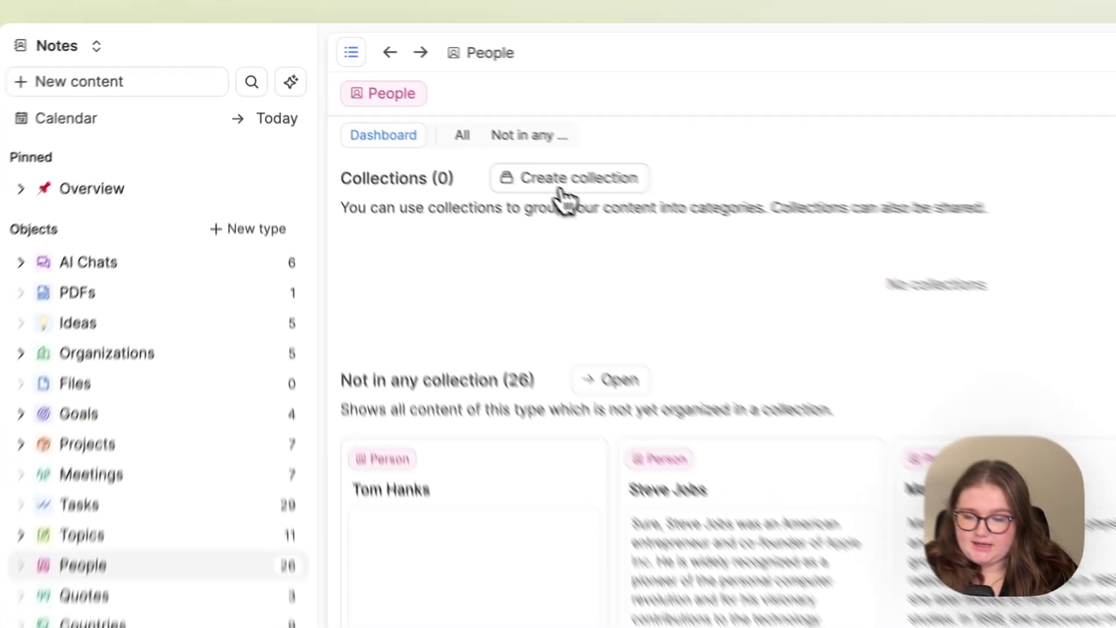
left_click(439, 116)
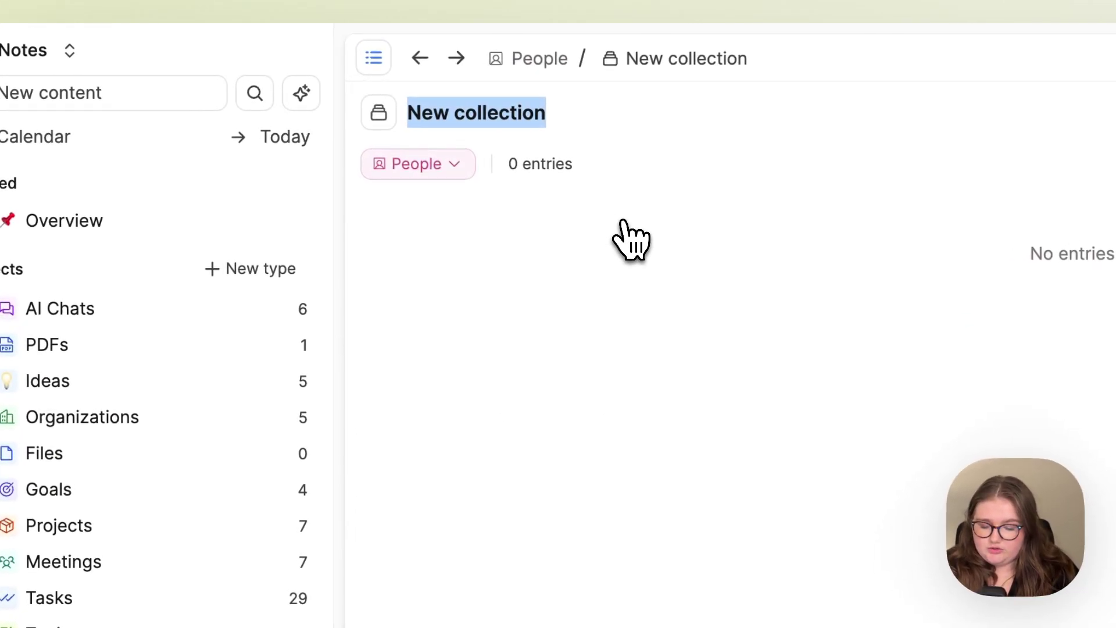
type("Scientists")
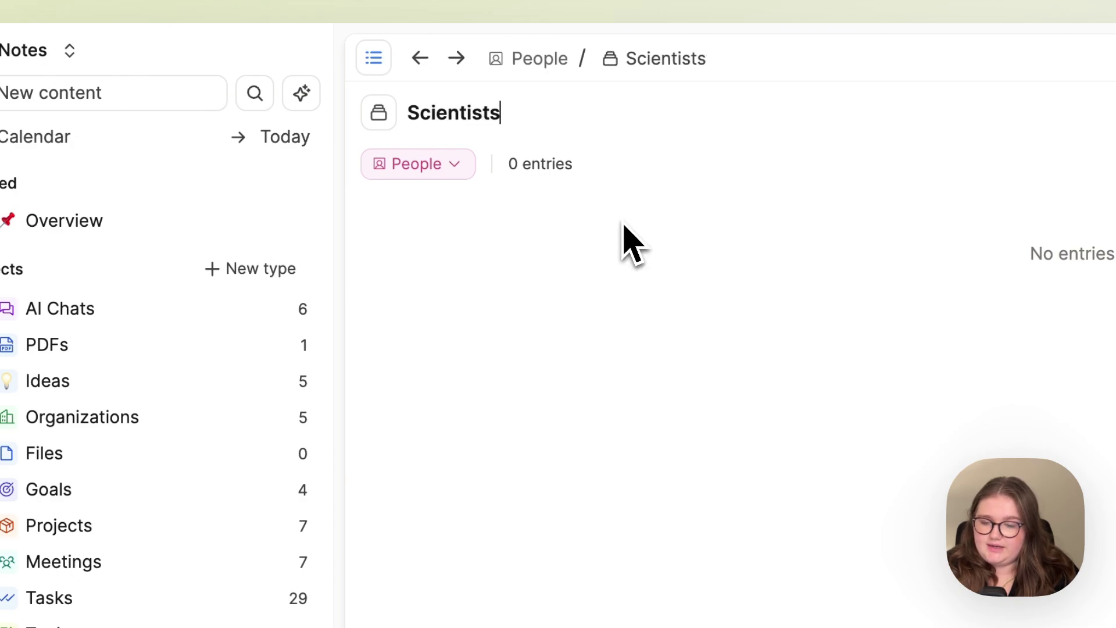
left_click(384, 117)
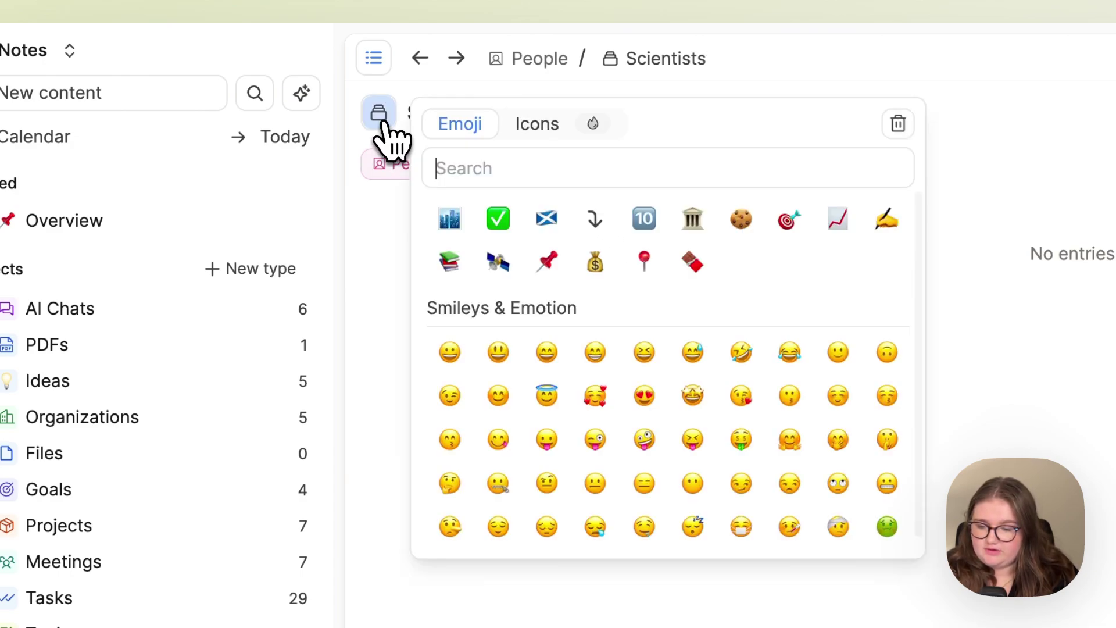
type("ex")
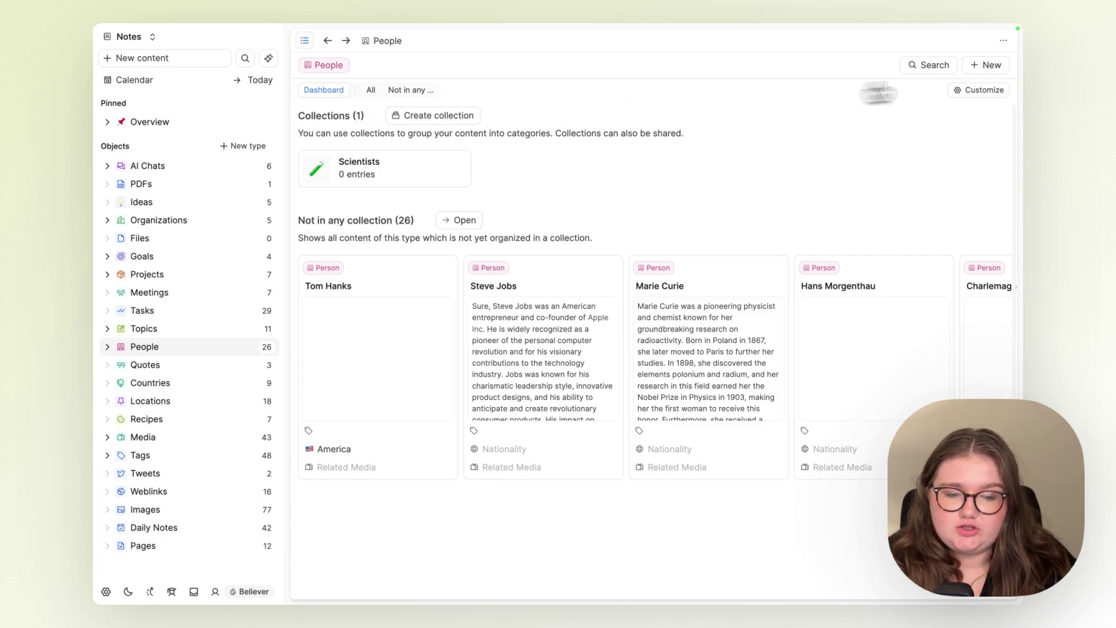
- Review which sections can be added to the People dashboard, including Recently opened
left_click(980, 99)
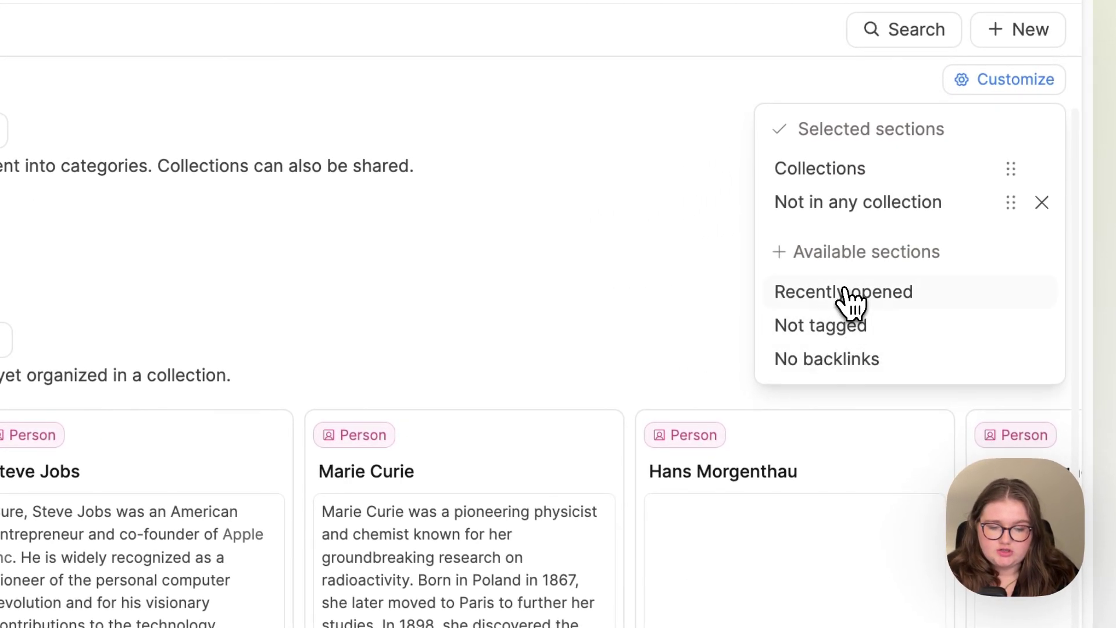
left_click(846, 293)
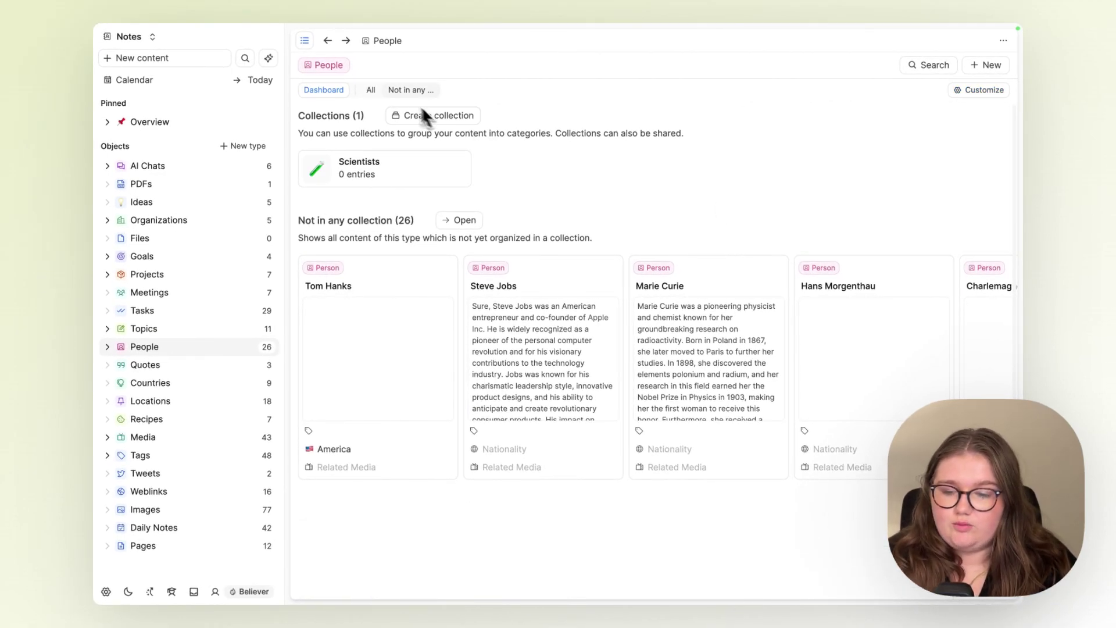
- Add Brian Cox to the Scientists collection from his card among all People entries, and check the collection's contents
left_click(370, 90)
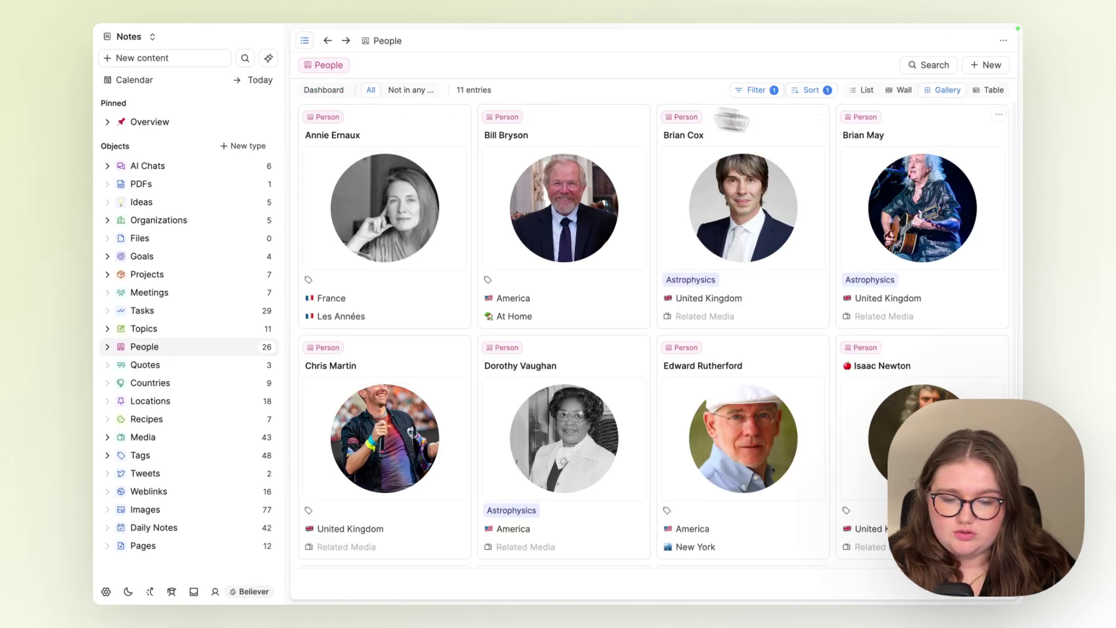
mouse_move(820, 124)
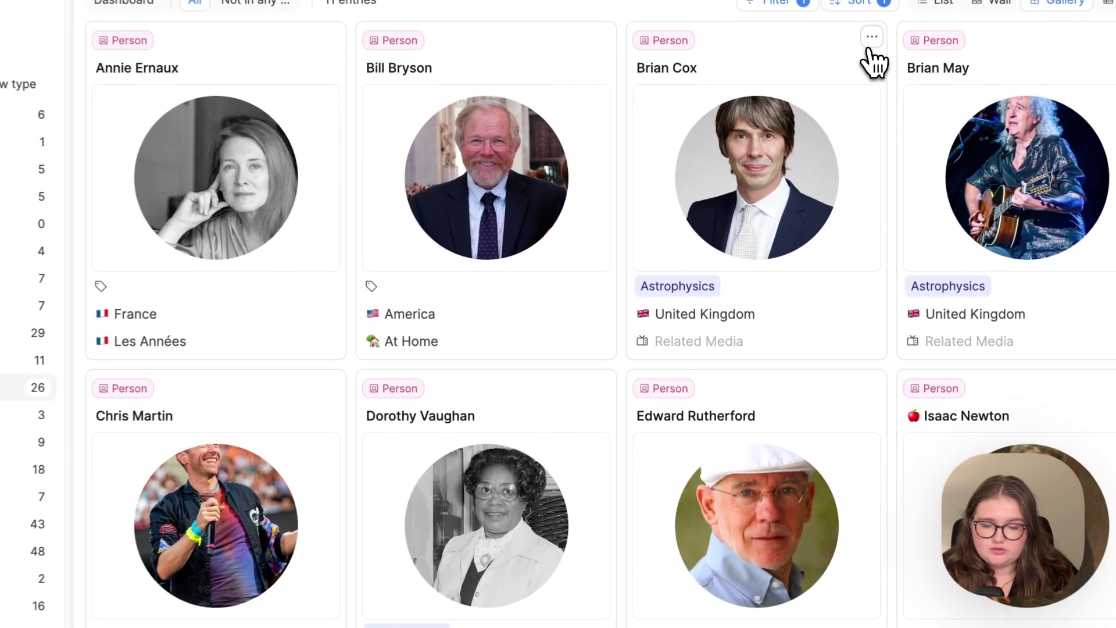
left_click(819, 119)
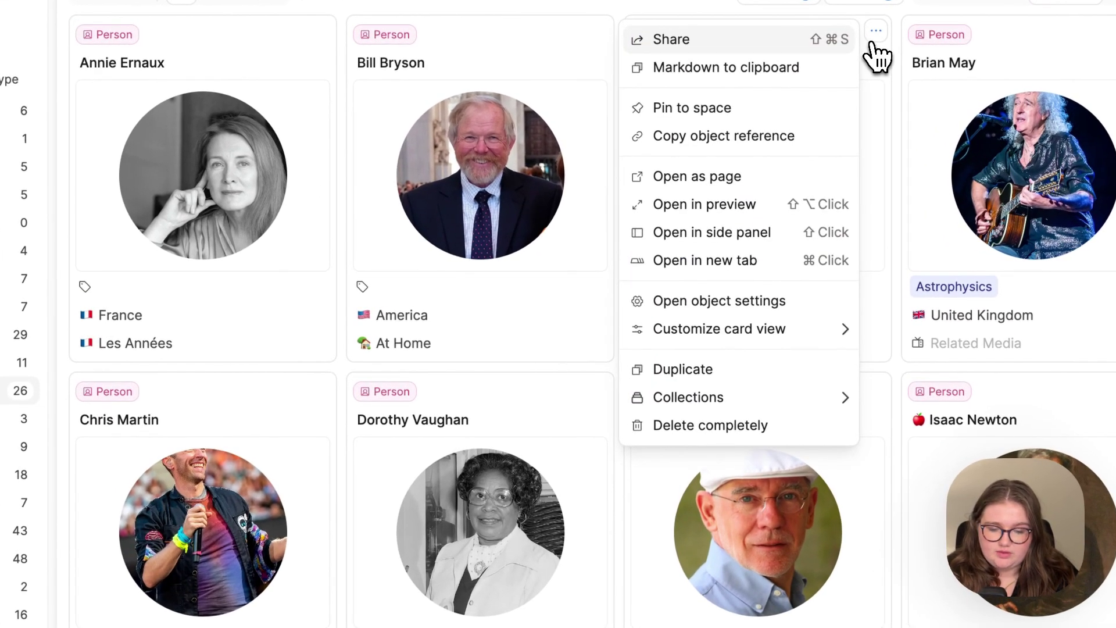
mouse_move(720, 395)
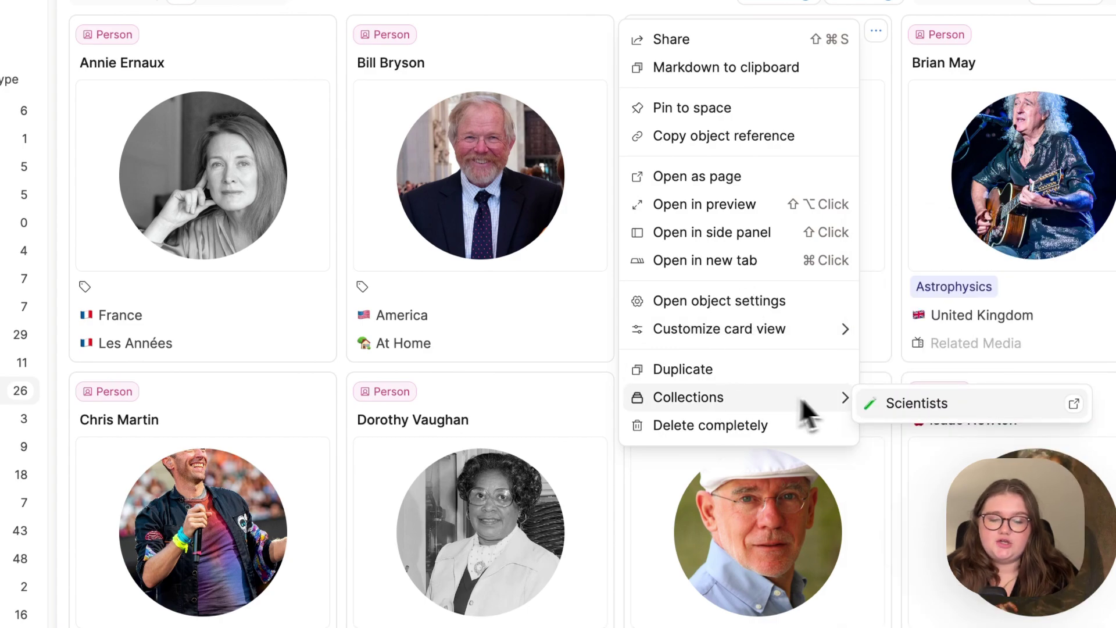
left_click(890, 405)
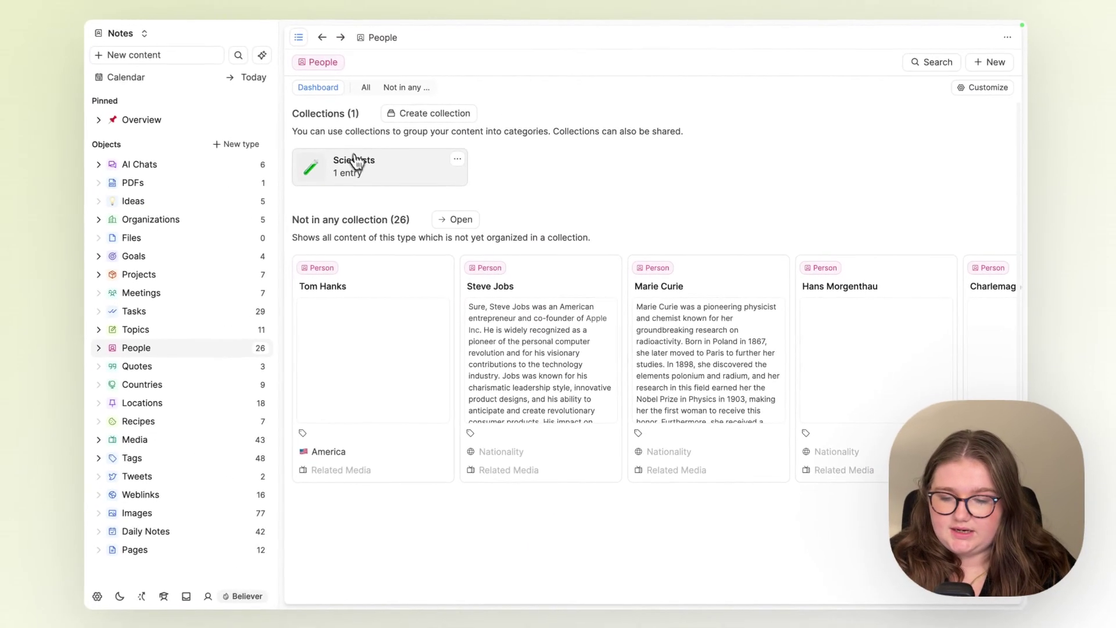
left_click(349, 162)
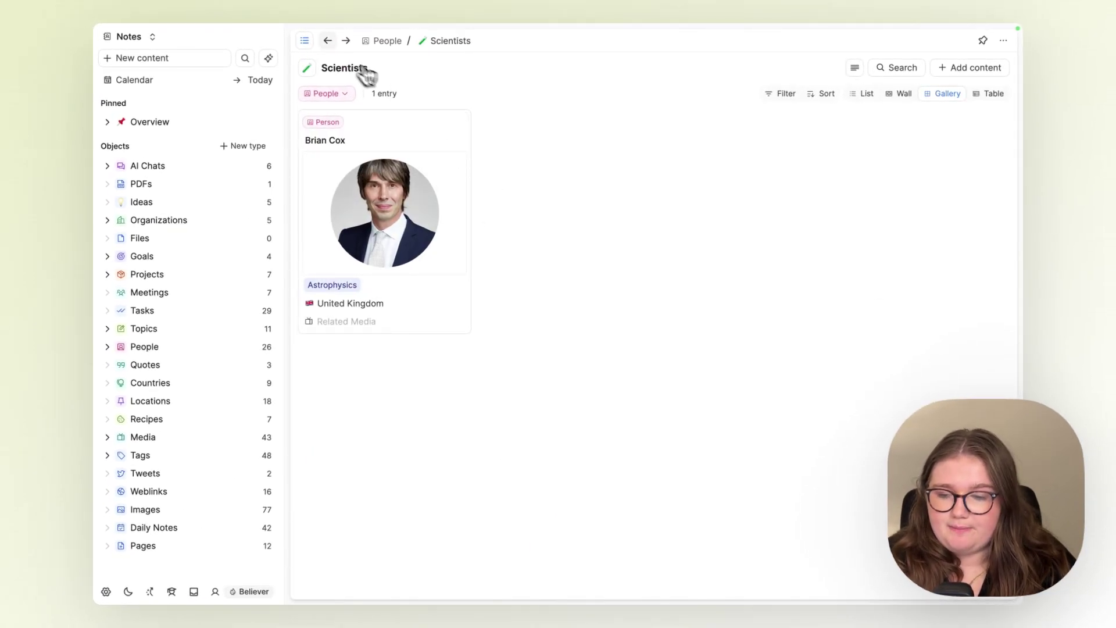
left_click(327, 41)
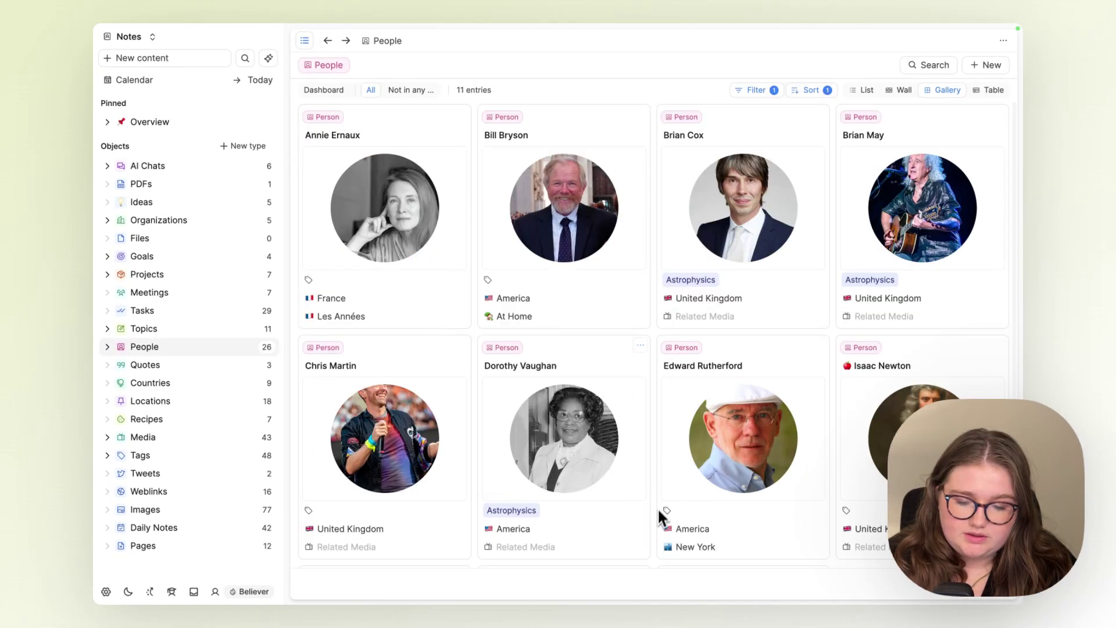
- Assign Dorothy Vaughan to the Scientists collection from her page, view that collection and return to the People overview
left_click(594, 375)
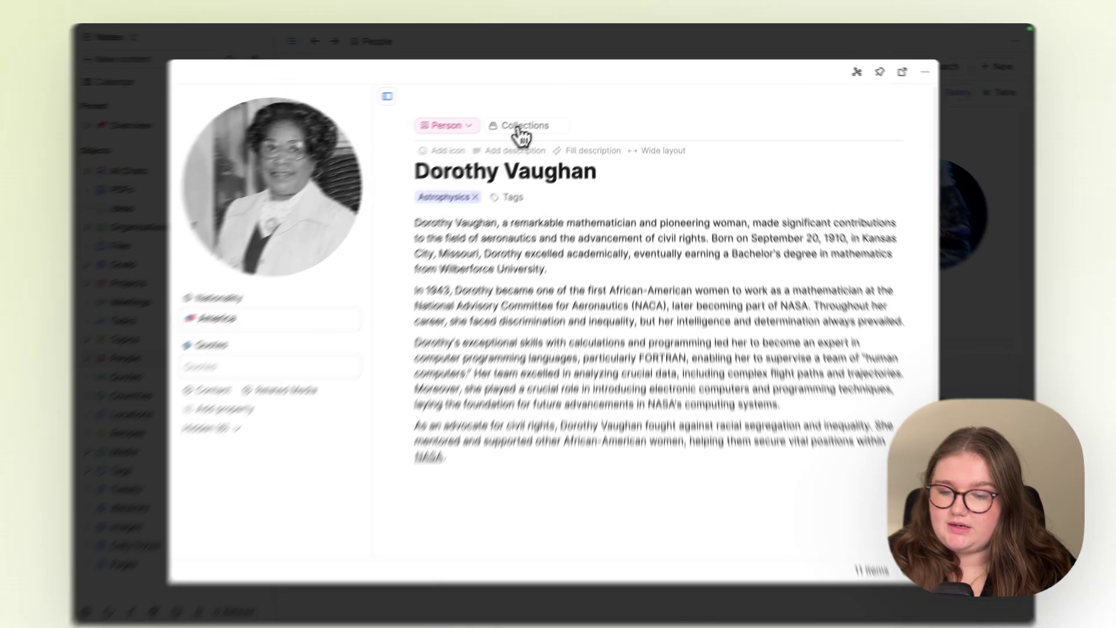
left_click(526, 123)
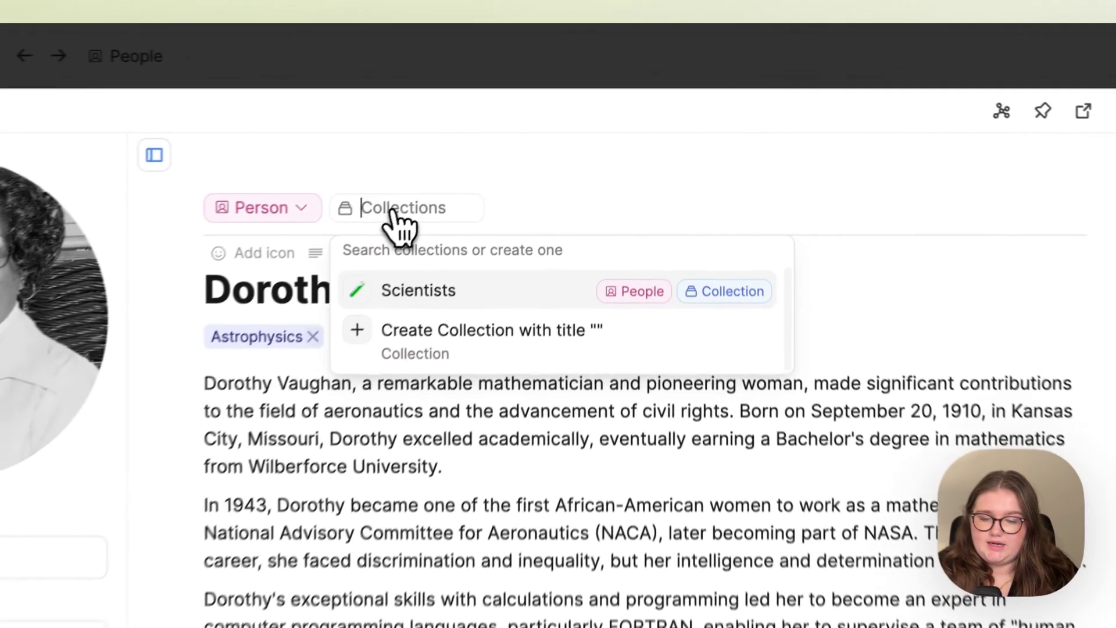
left_click(433, 286)
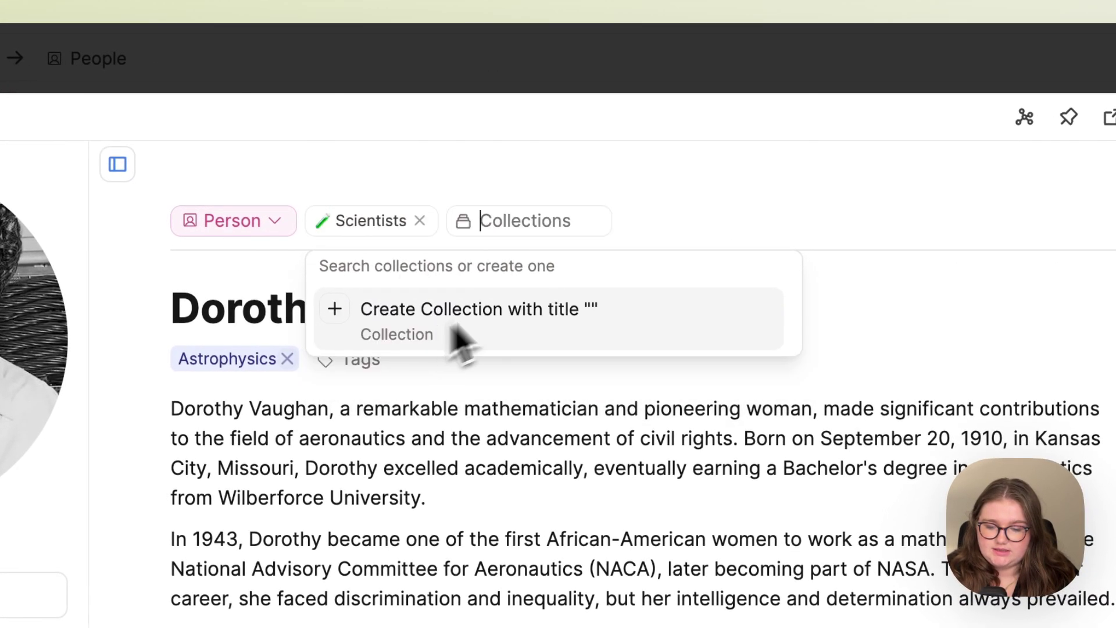
left_click(784, 219)
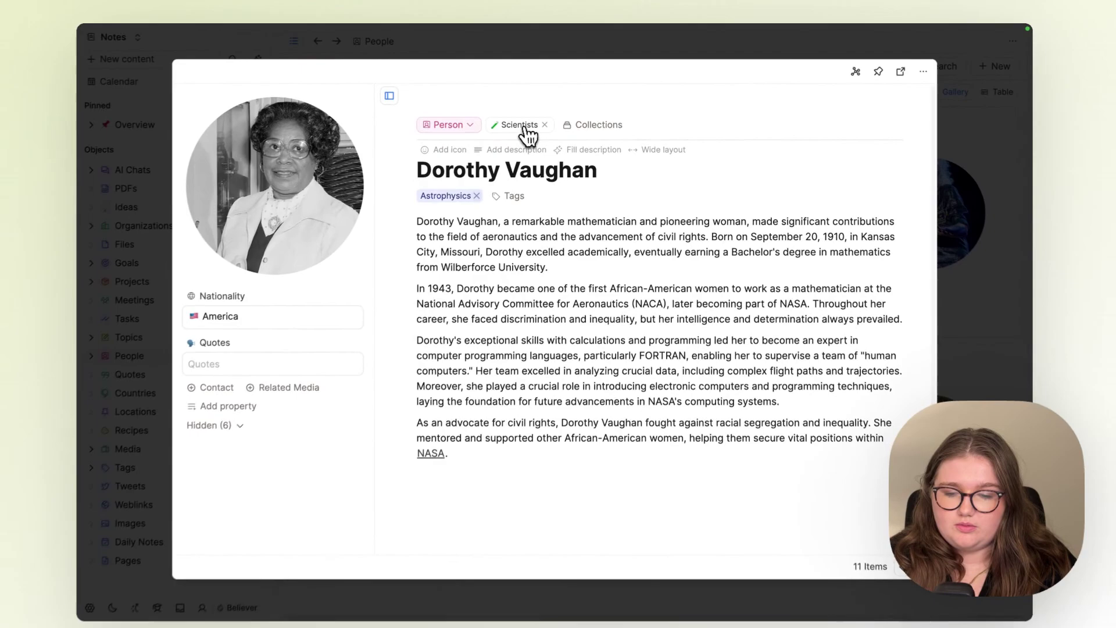
left_click(370, 220)
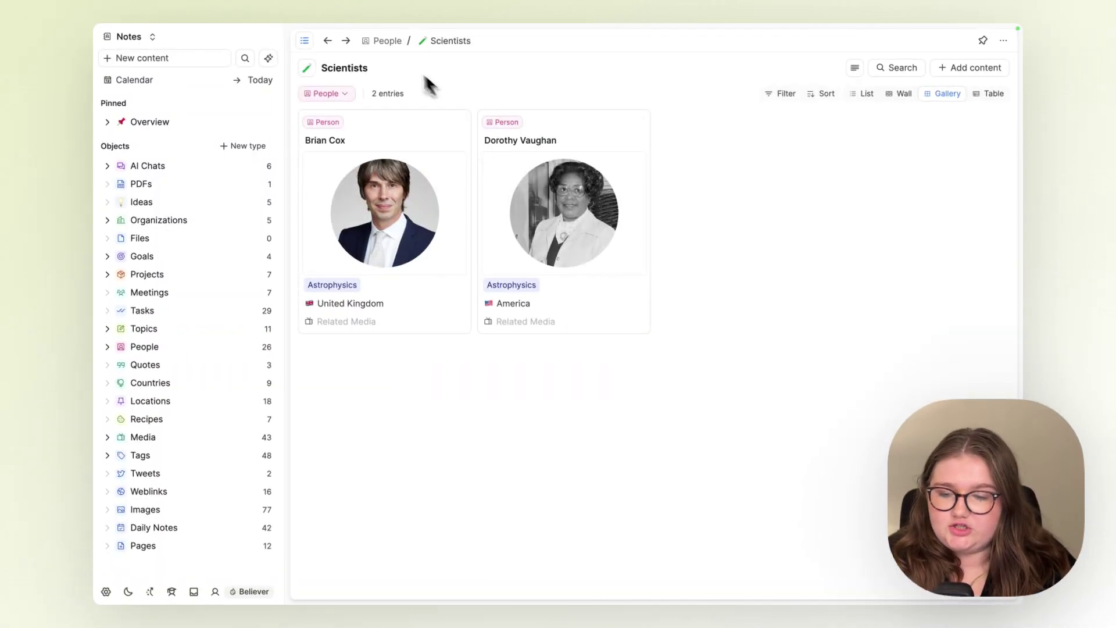
left_click(329, 41)
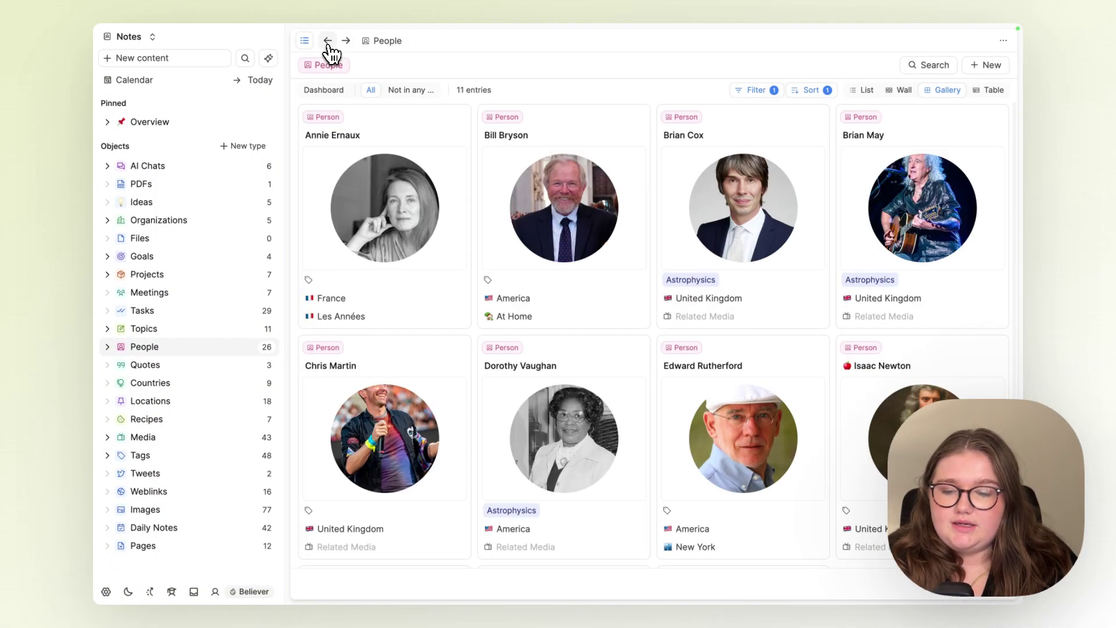
- Assign Brian May to the Scientists collection from his page
scroll(501, 202, "down", 1)
scroll(501, 202, "up", 1)
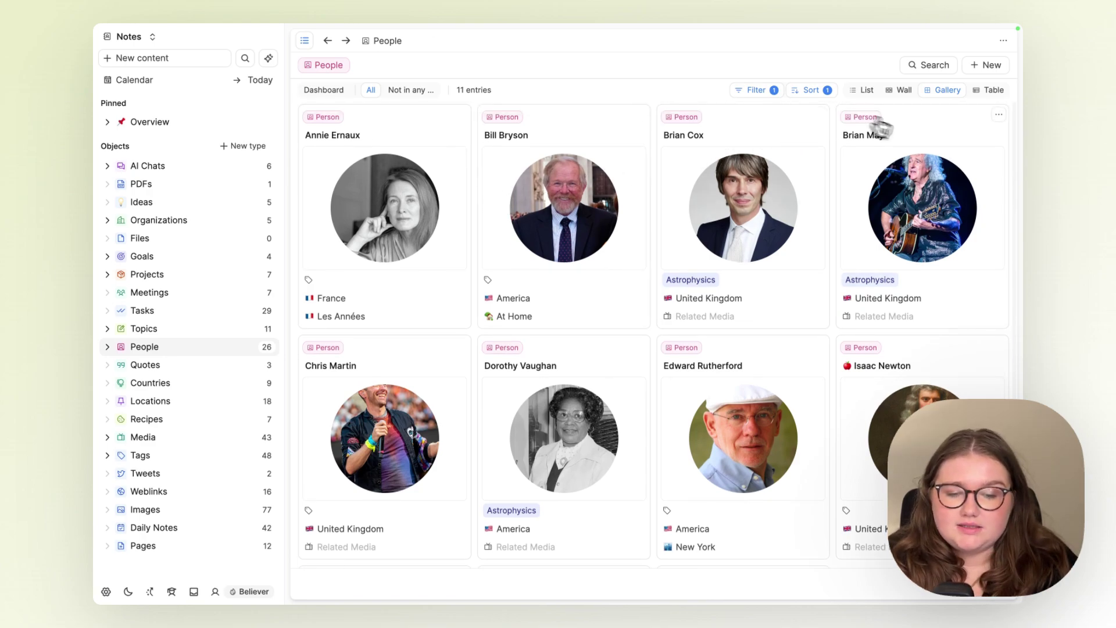
left_click(930, 145)
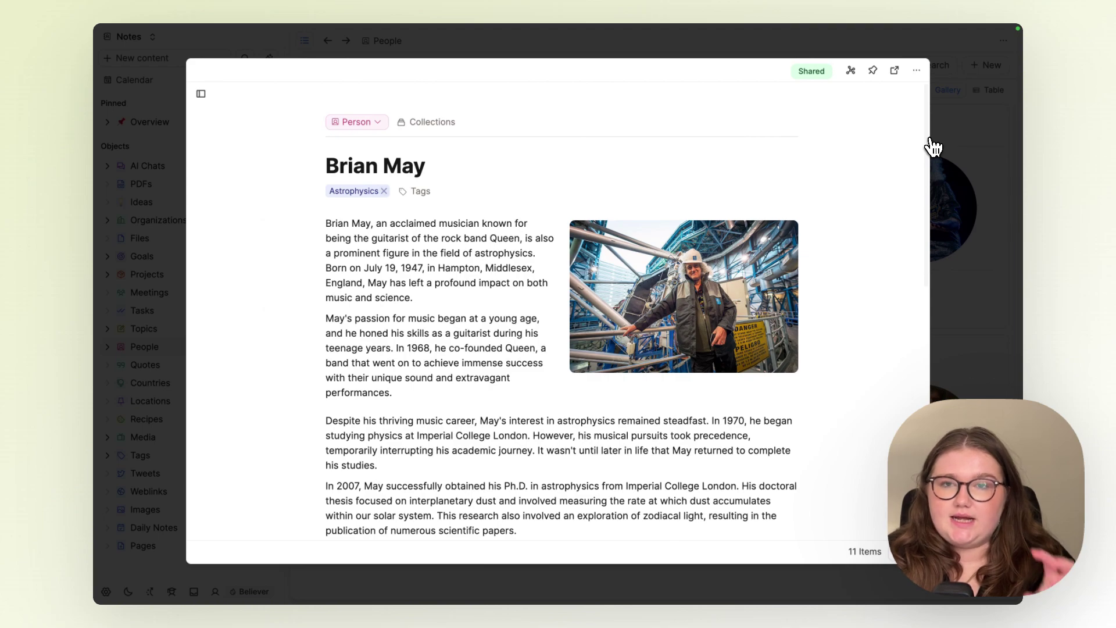
left_click(443, 123)
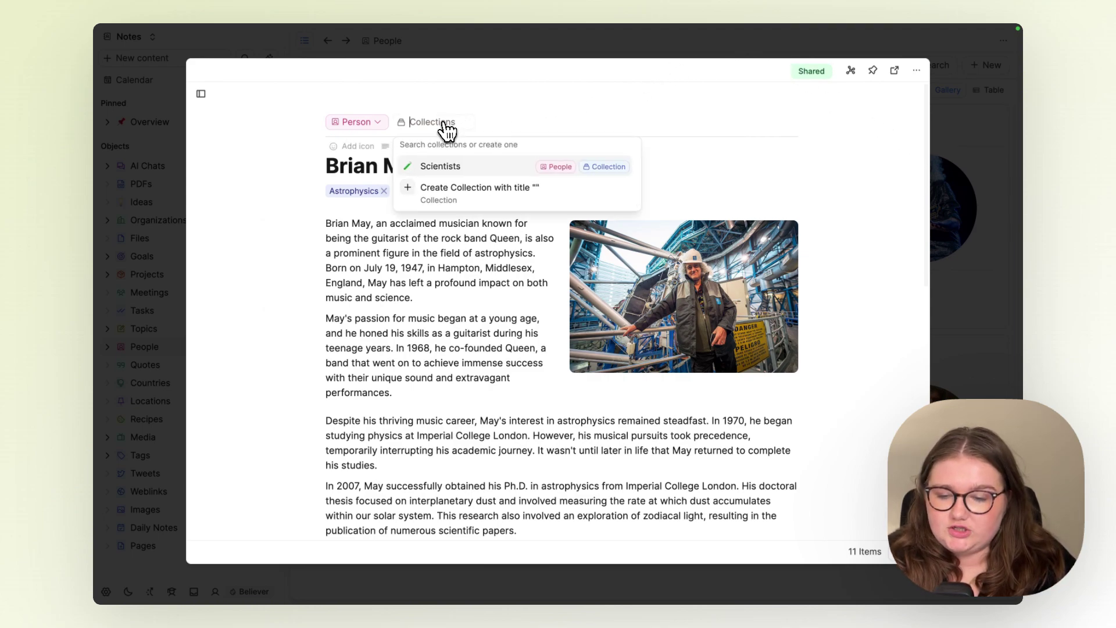
left_click(456, 165)
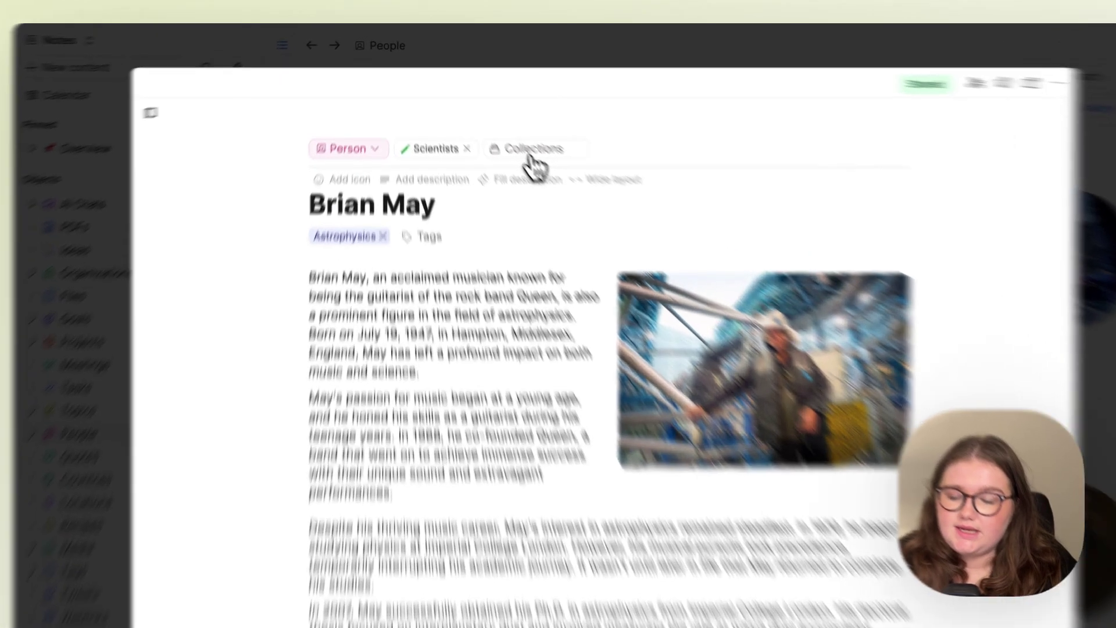
- Create a Music collection from Brian May's page so he belongs to it too, and view that collection
left_click(502, 123)
type("Music")
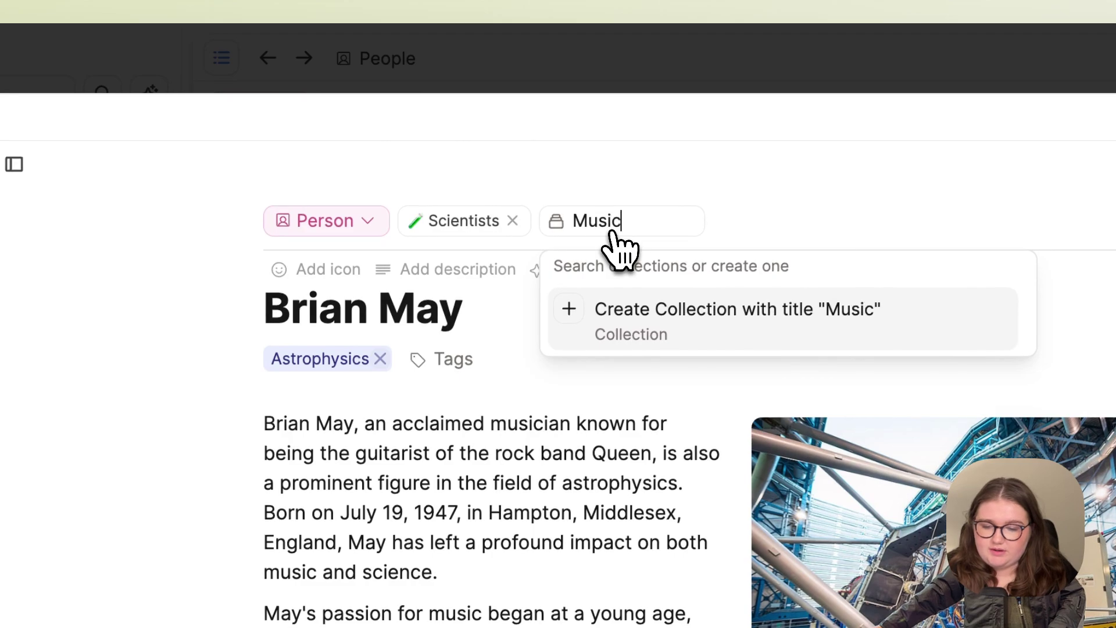
left_click(689, 340)
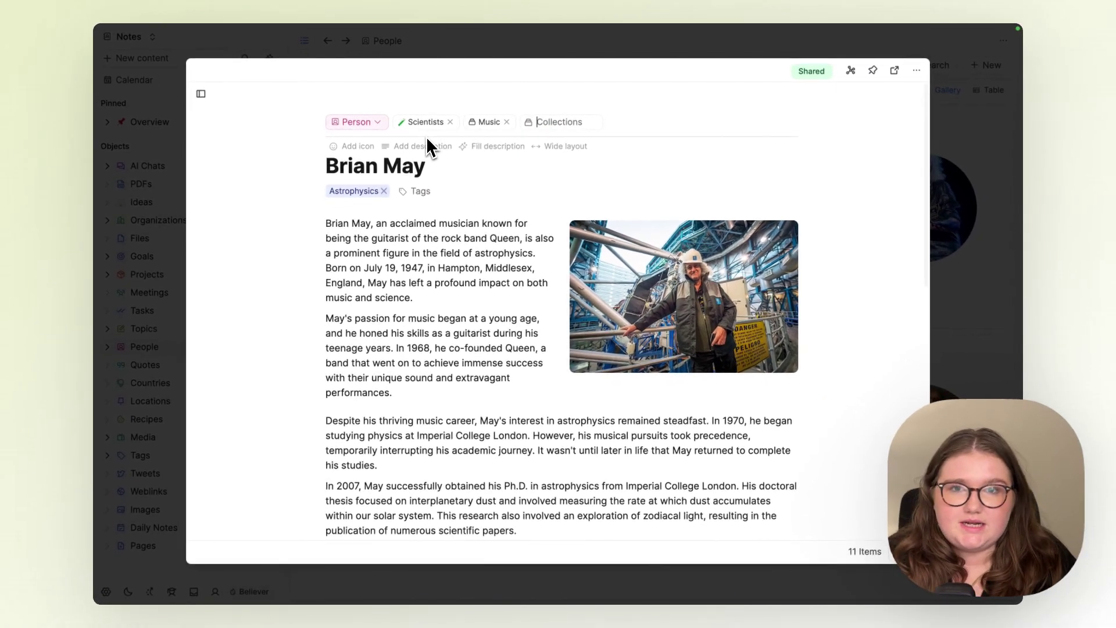
left_click(490, 129)
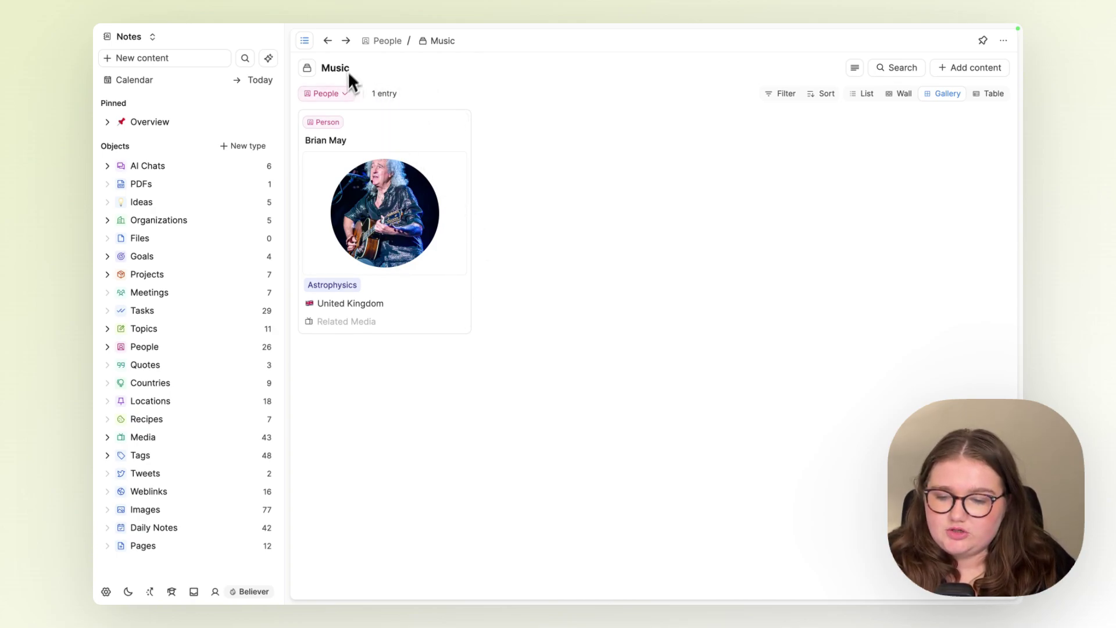
left_click(346, 41)
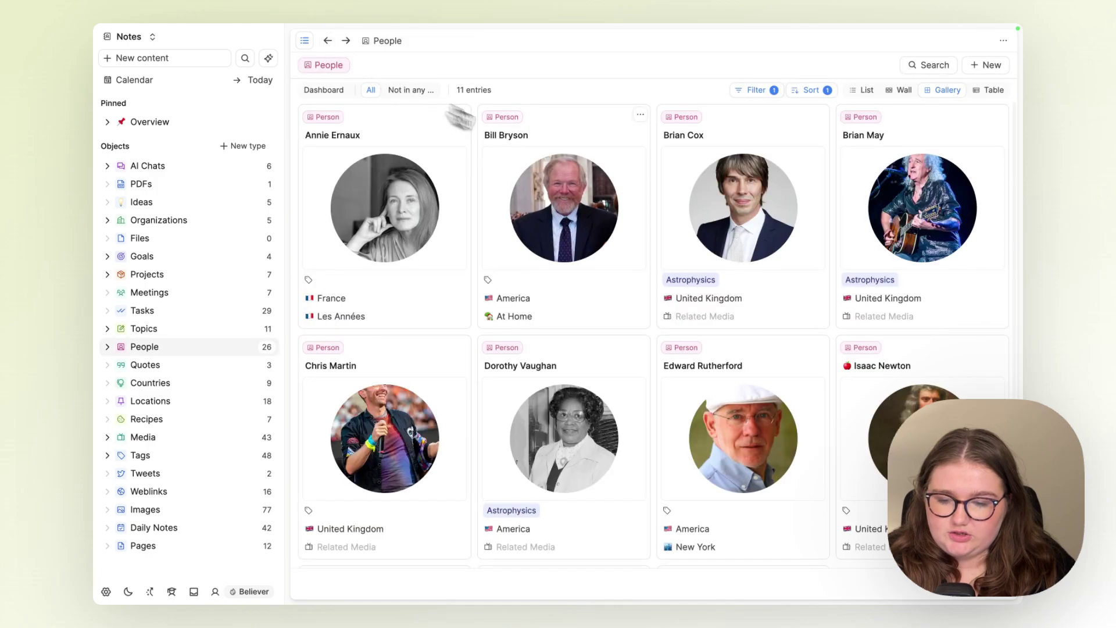
- Reopen the Music collection through Brian May's page, bulk-add Imagine Dragons, Chris Martin and Taylor Swift, and return to the People overview
left_click(893, 157)
left_click(494, 125)
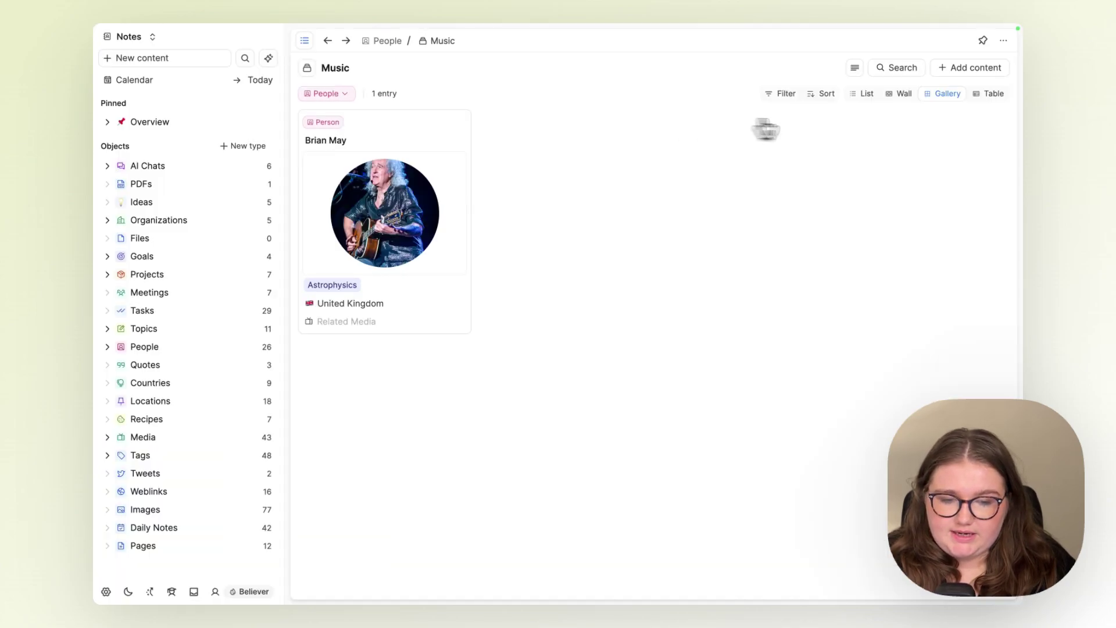
left_click(959, 69)
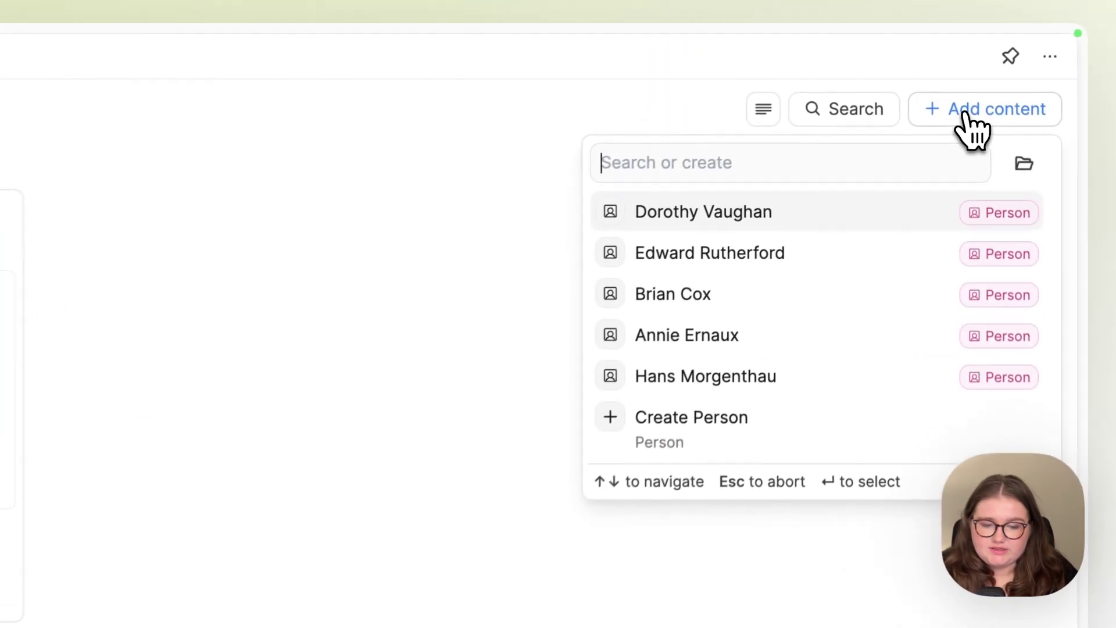
left_click(1026, 166)
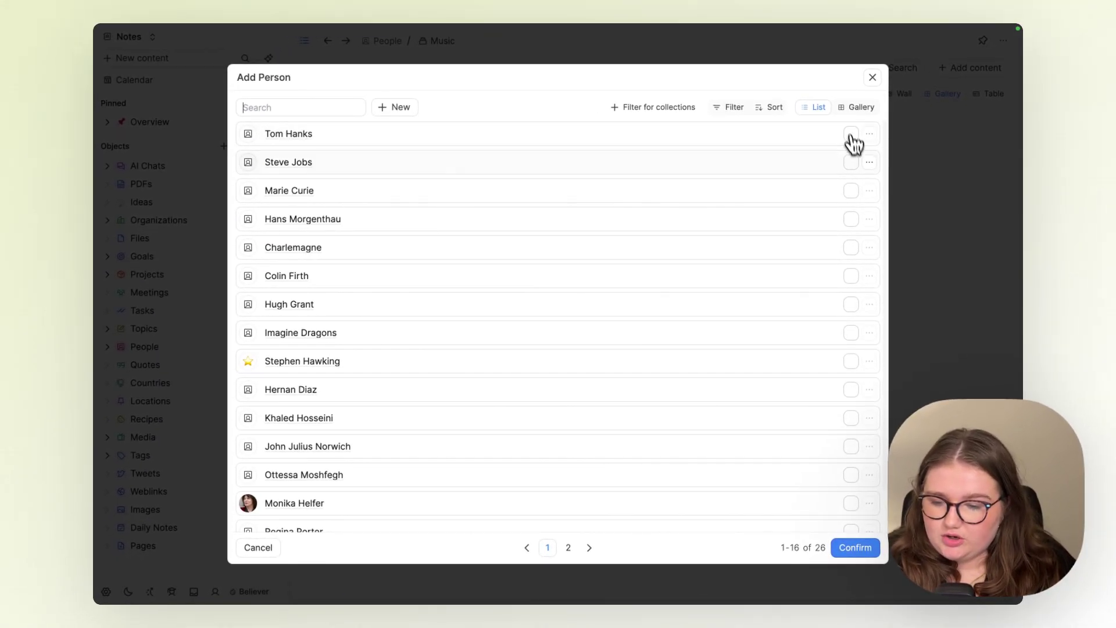
left_click(851, 332)
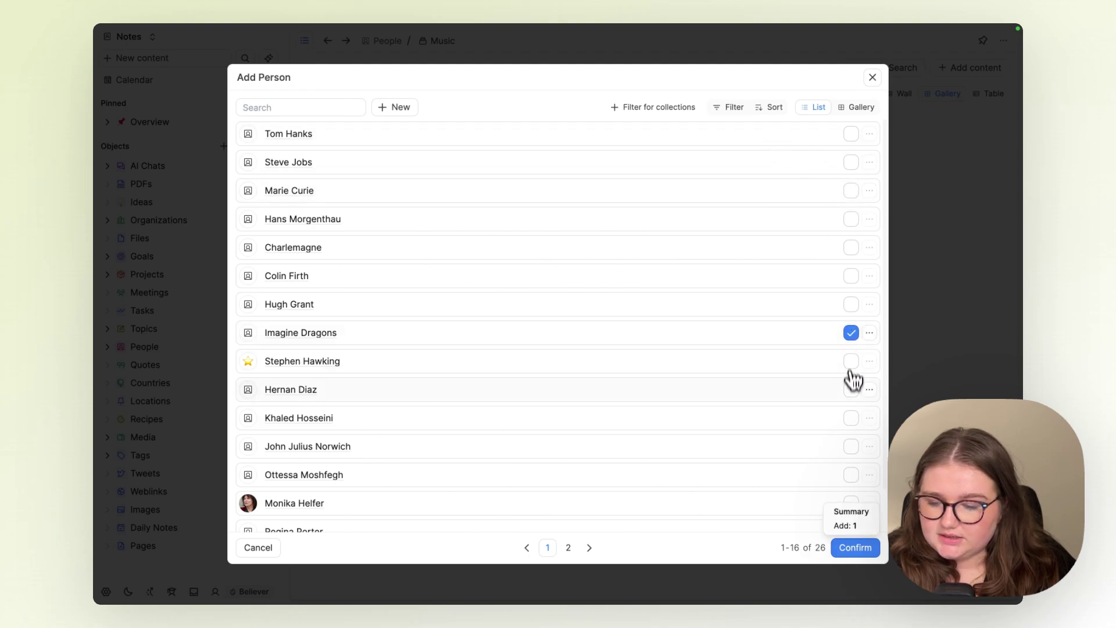
scroll(846, 456, "down", 2)
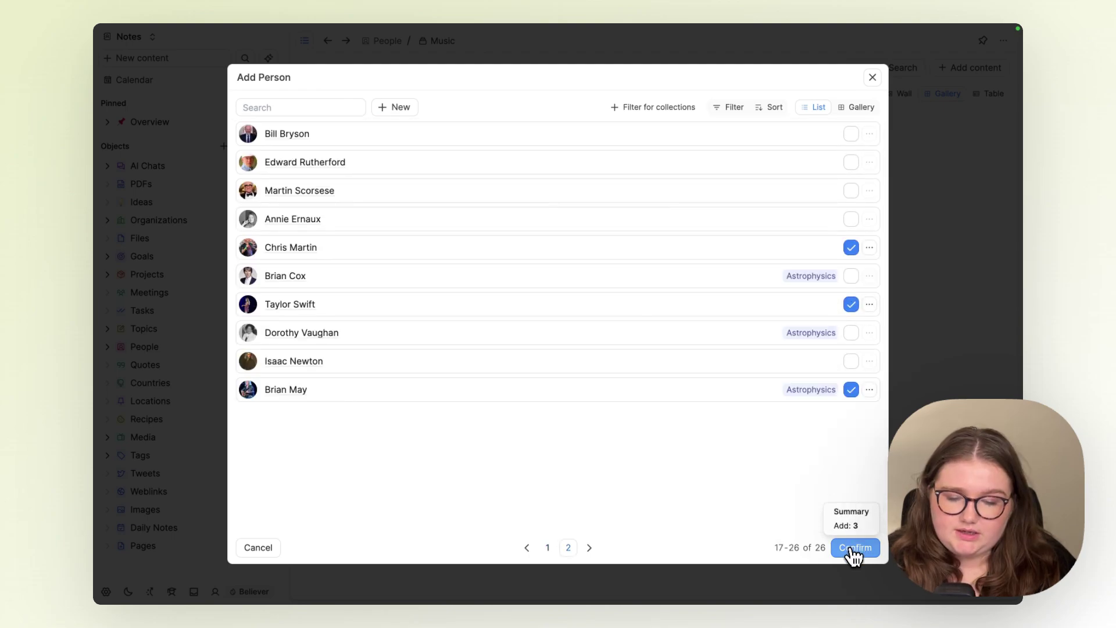
left_click(855, 547)
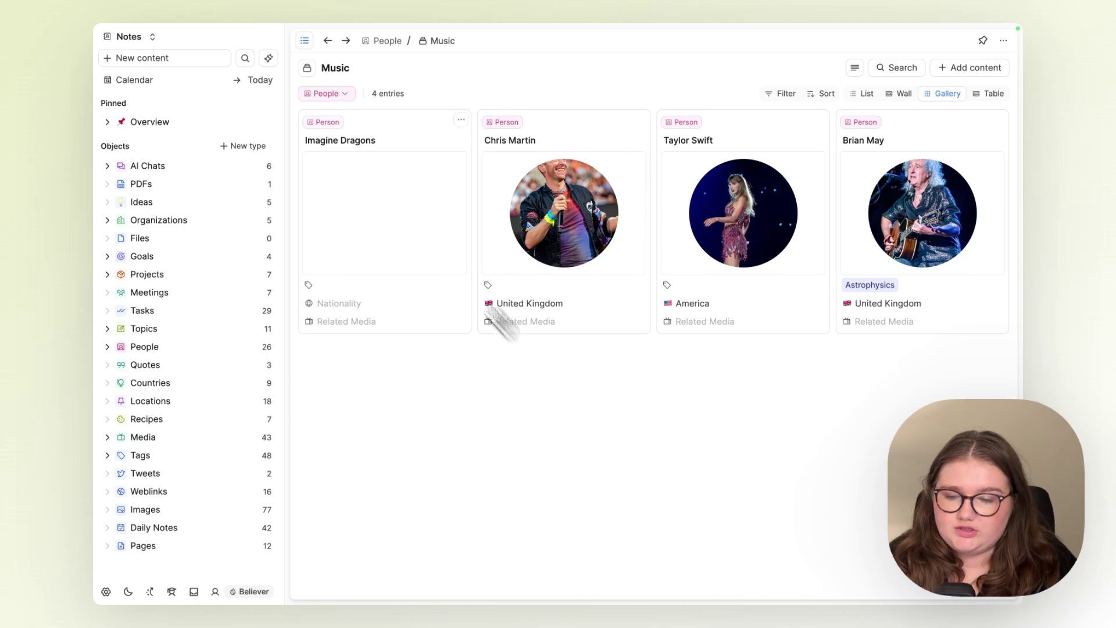
left_click(381, 40)
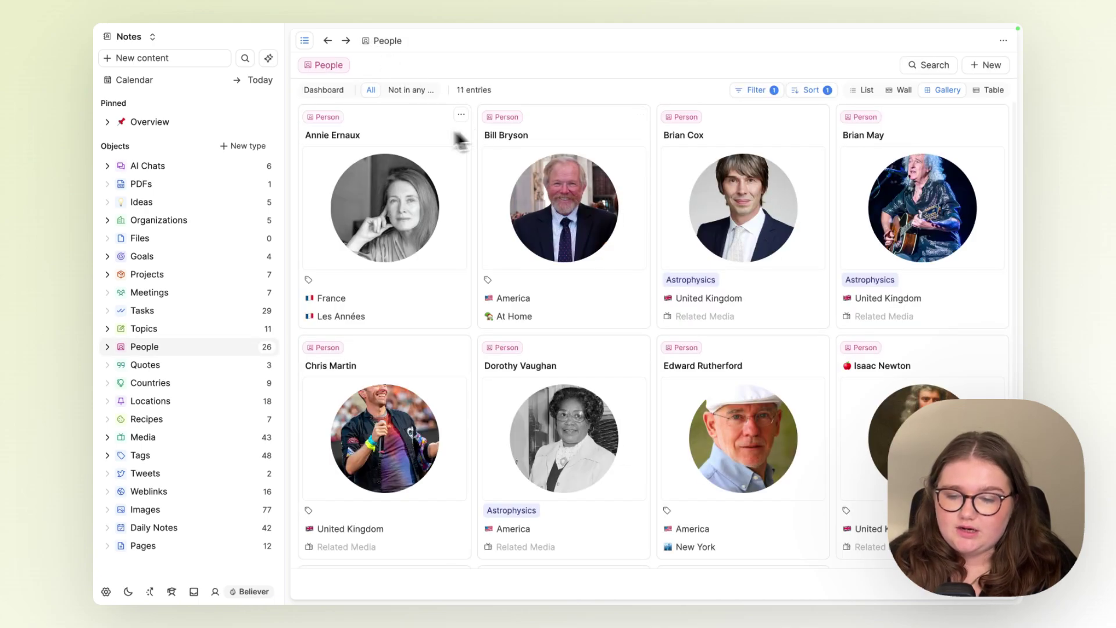
- Open the Scientists collection from the People dashboard
left_click(323, 91)
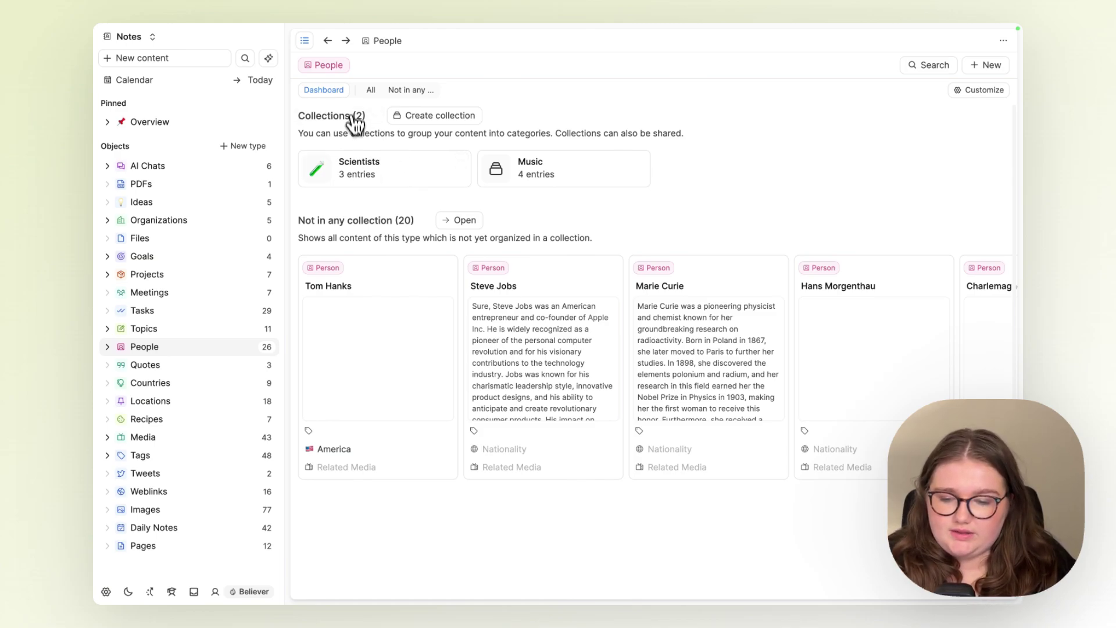
left_click(401, 180)
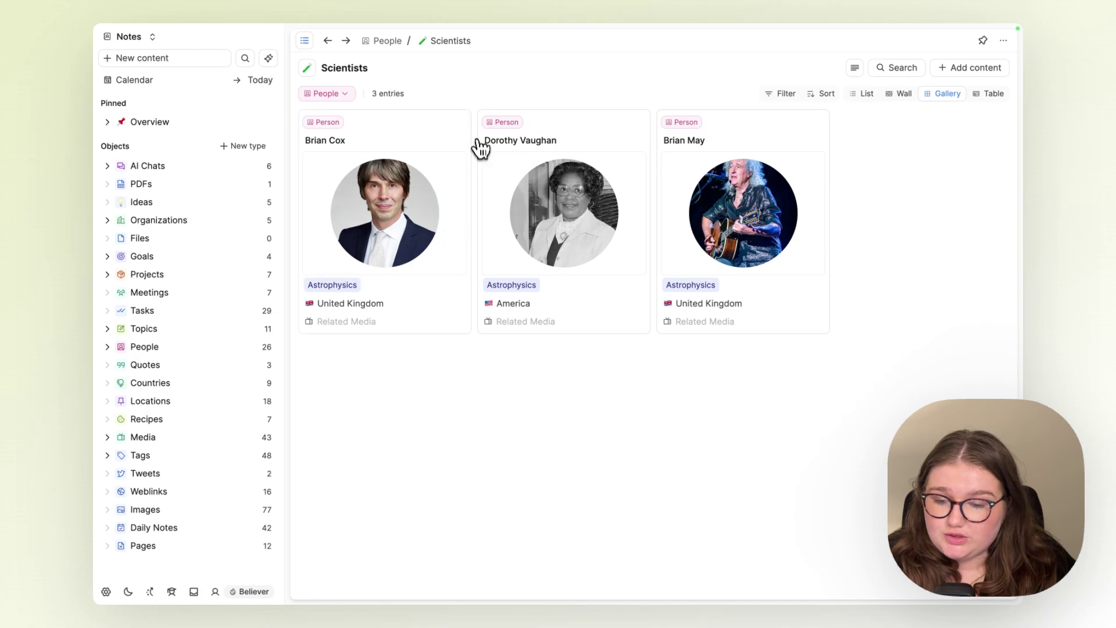
- Try the wall view for the Scientists collection, then return to the gallery view
left_click(462, 120)
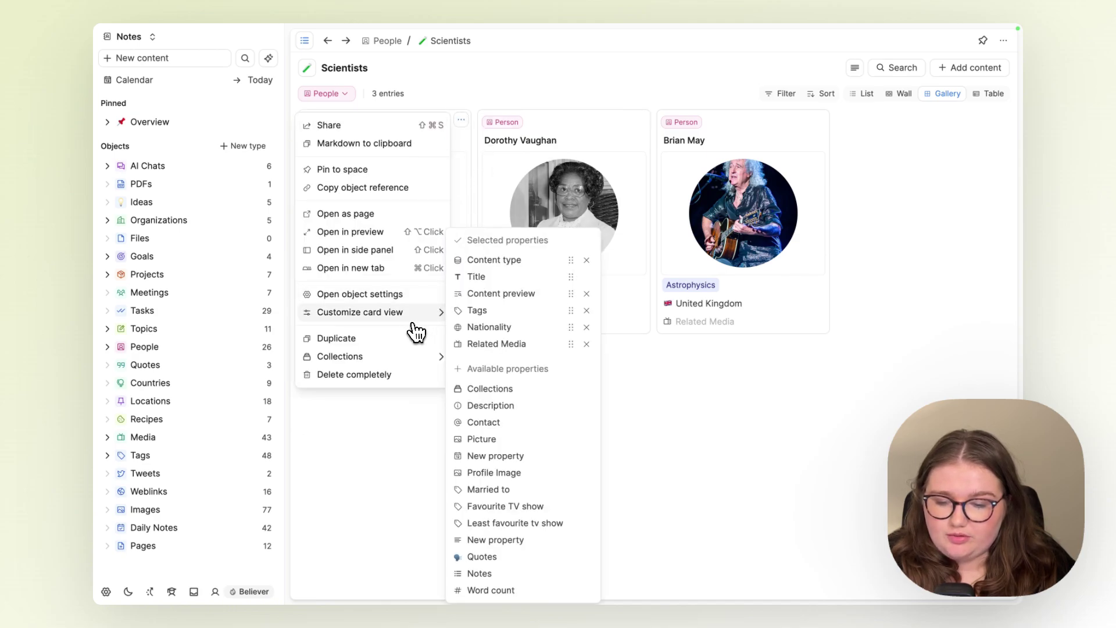
left_click(394, 423)
left_click(905, 96)
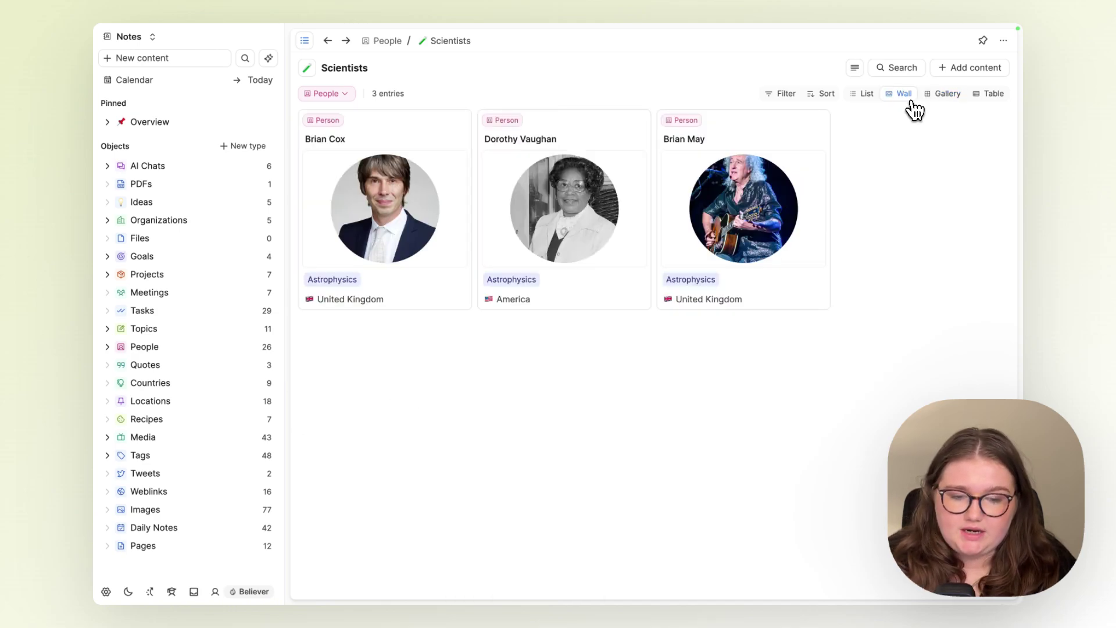
left_click(945, 97)
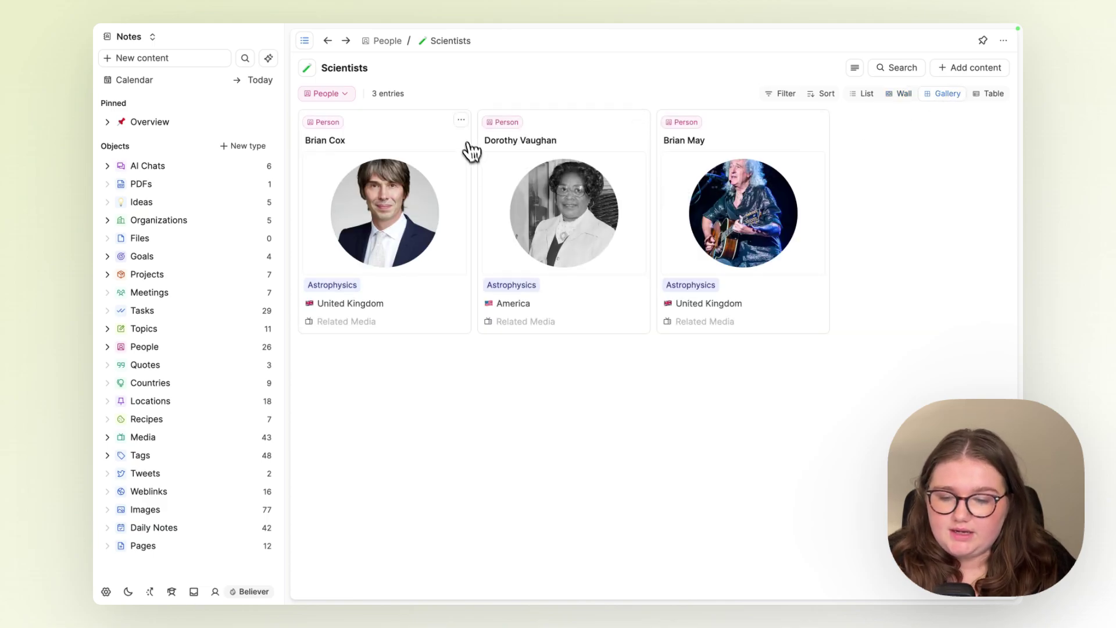
- Add the Collections property to the gallery card view of people, then briefly view Brian Cox's page and return to the Scientists collection
left_click(461, 121)
mouse_move(411, 313)
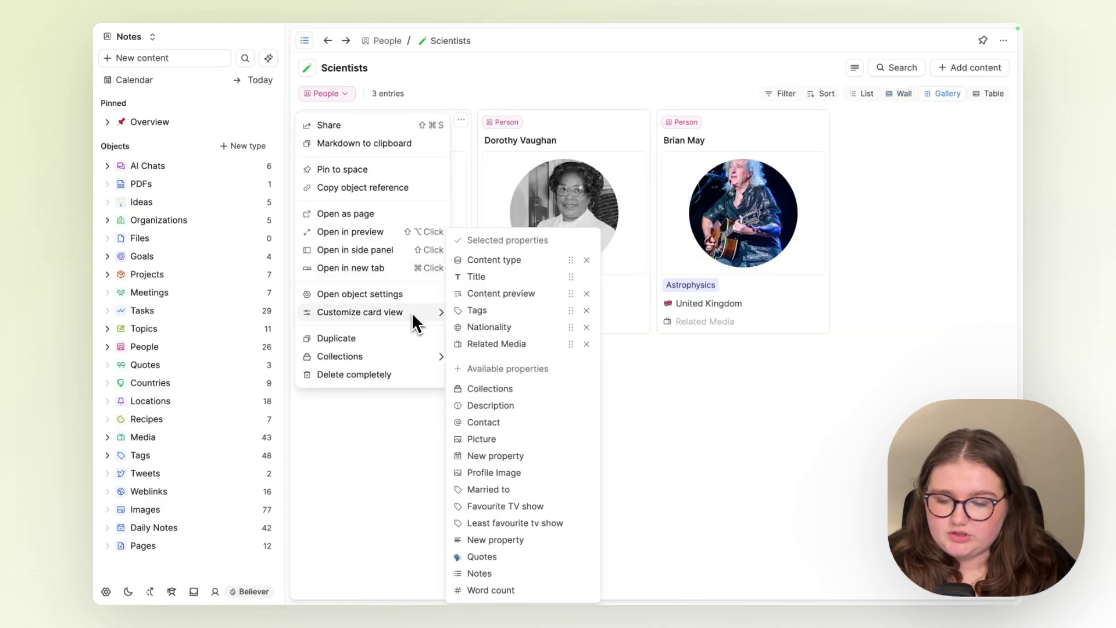
left_click(667, 443)
left_click(330, 350)
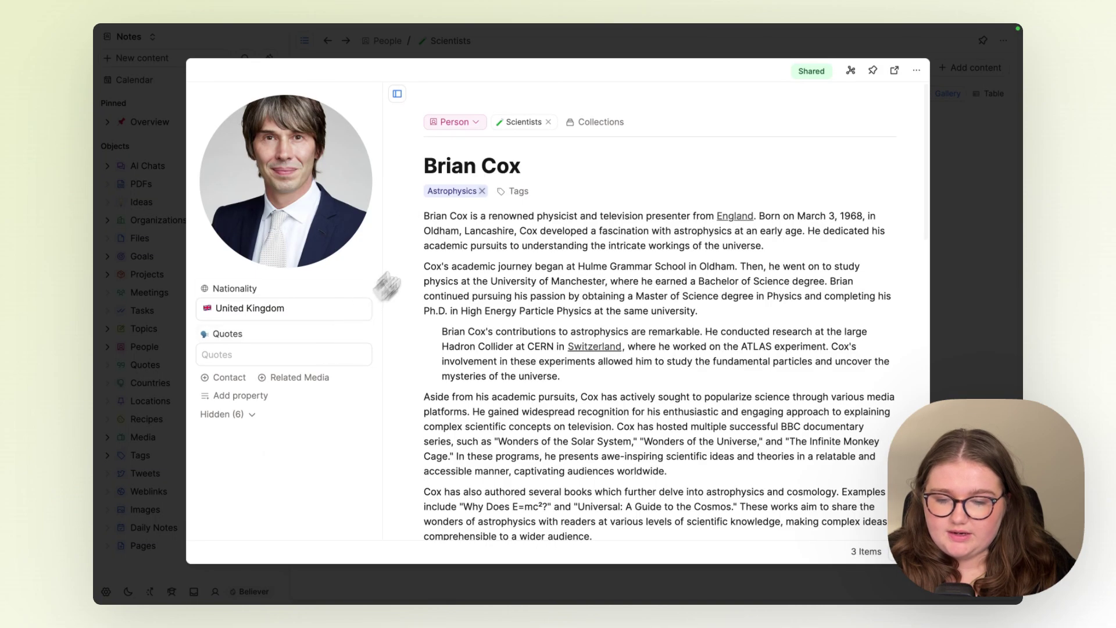
left_click(943, 231)
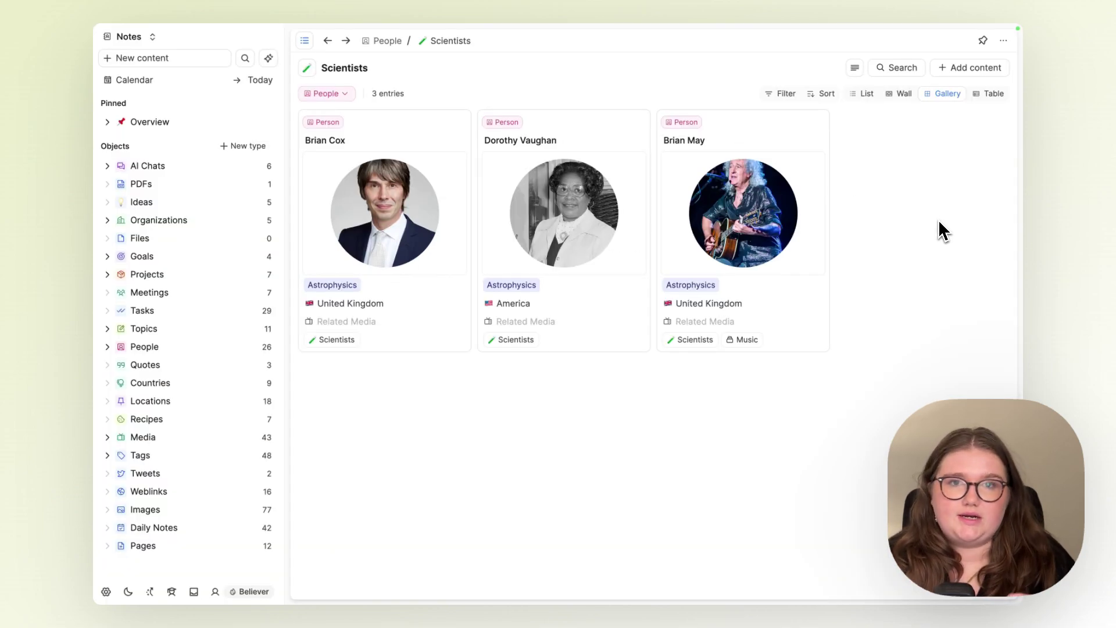